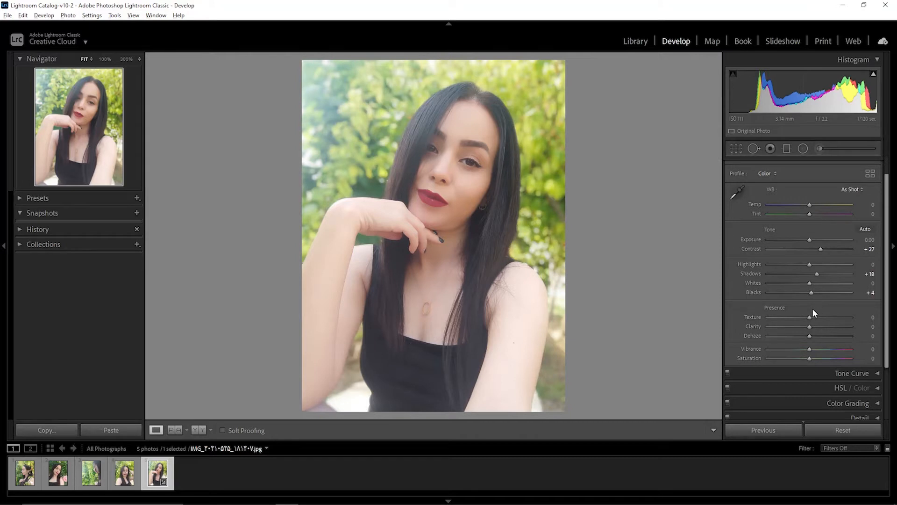
Set the portrait's Clarity to +36 in the basic presence adjustments.
scroll(812, 309, "down", 1)
left_click_drag(810, 306, 826, 304)
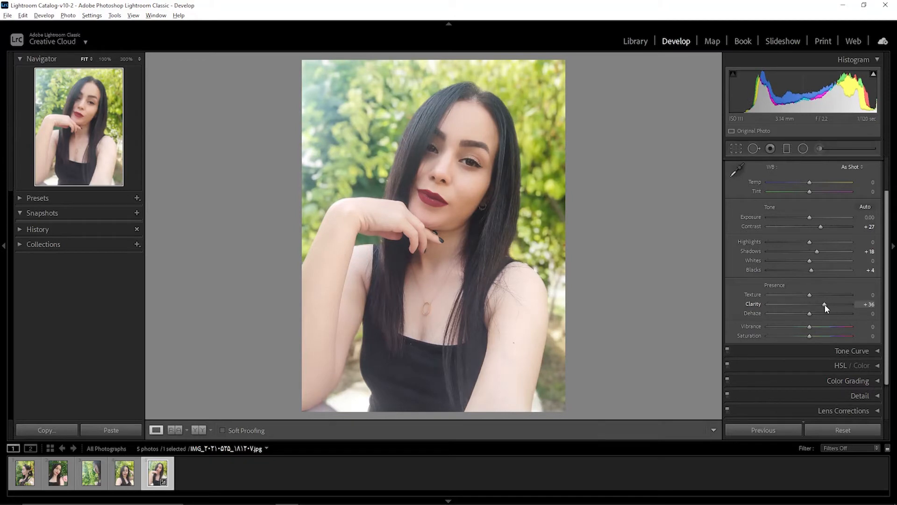
scroll(797, 227, "up", 1)
scroll(797, 227, "down", 1)
On the main point curve, lower the white endpoint slightly and raise the black endpoint to an output of 22.
scroll(800, 270, "down", 2)
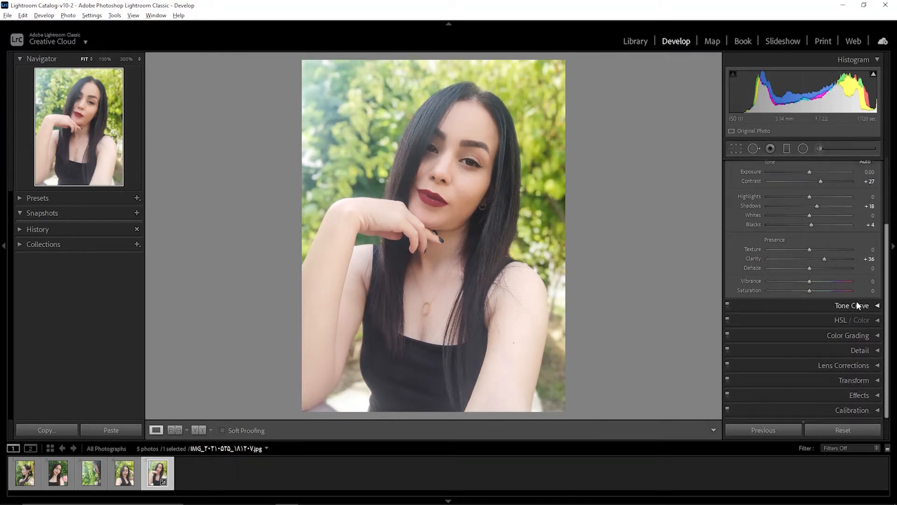
left_click(858, 305)
scroll(839, 295, "down", 4)
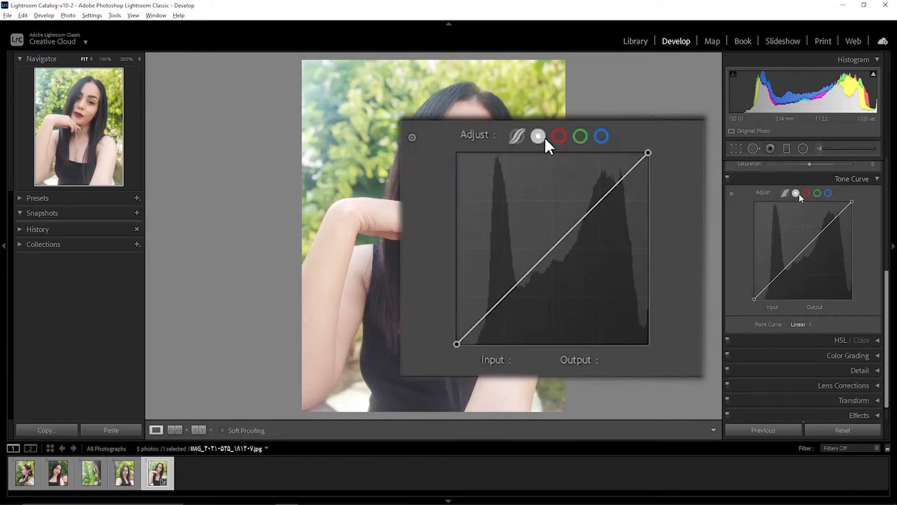
left_click(649, 152)
left_click_drag(649, 152, 657, 161)
mouse_move(754, 299)
left_mouse_down()
mouse_move(745, 292)
mouse_move(753, 291)
left_mouse_up()
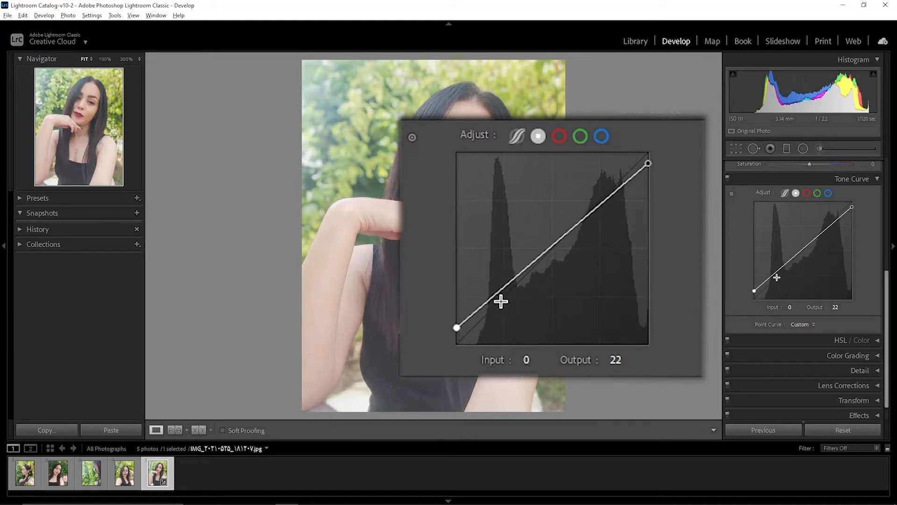
Add a shadow point at 65/61, a midtone point and a highlight point at 186/189 to the tone curve.
left_click(778, 270)
left_click_drag(777, 270, 778, 276)
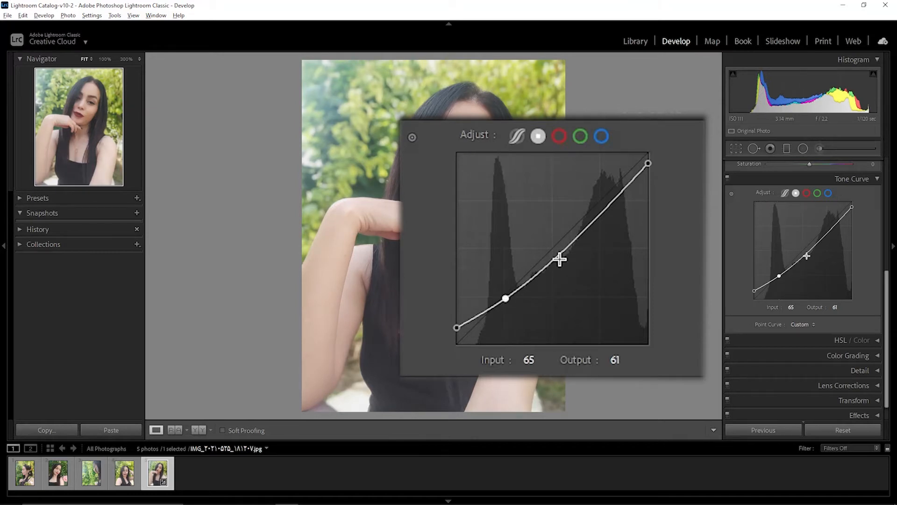
left_click_drag(806, 252, 826, 227)
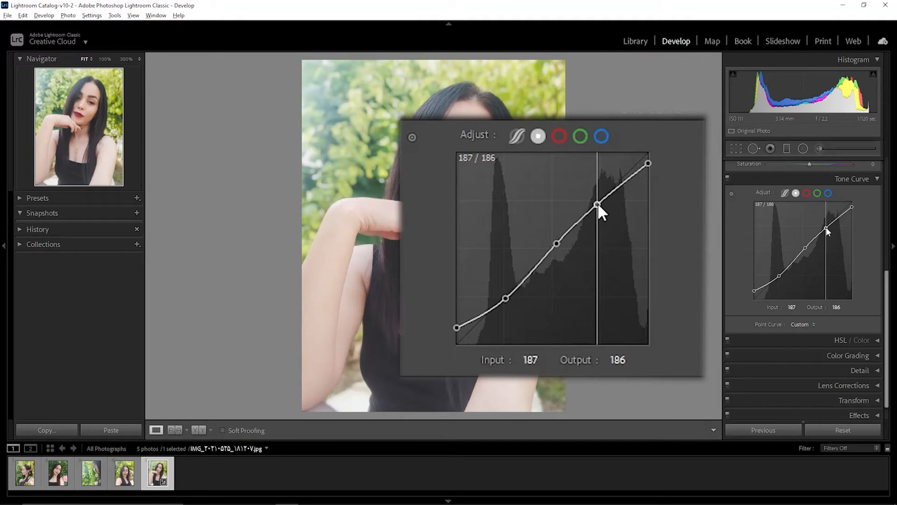
left_click_drag(826, 227, 825, 227)
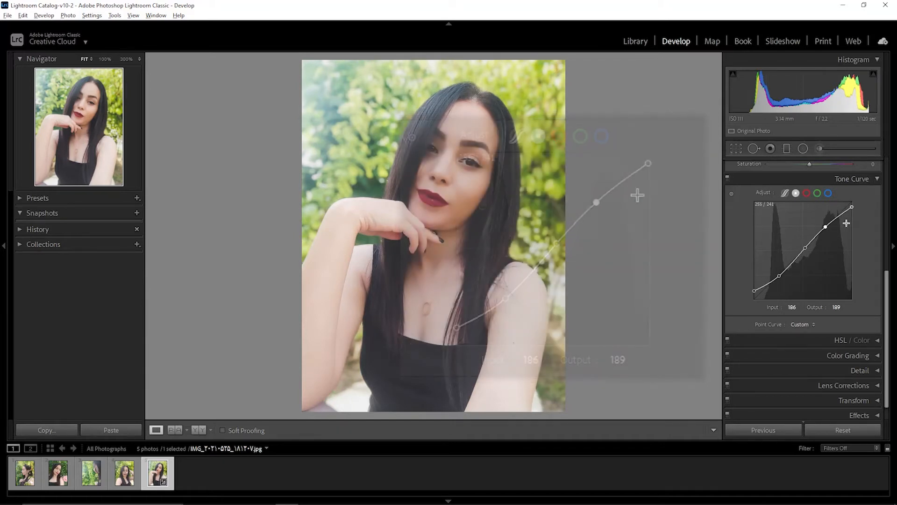
Set the HSL saturation of Red and Aqua to +27 and raise the Blue saturation moderately.
scroll(846, 224, "down", 1)
left_click(839, 318)
scroll(827, 304, "down", 4)
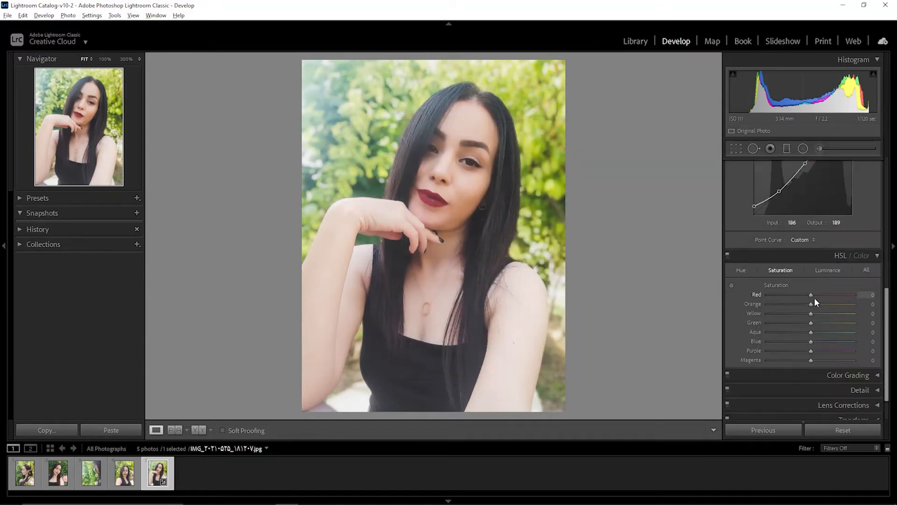
left_click(741, 229)
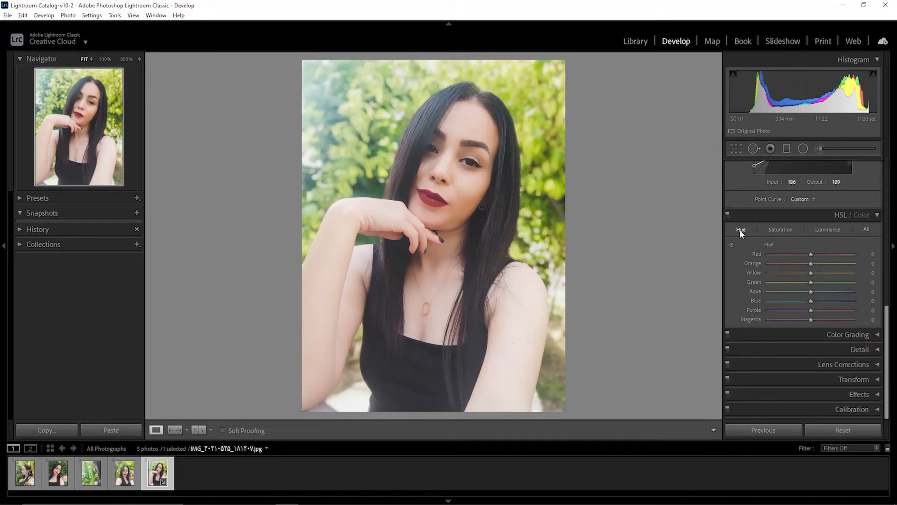
left_click(780, 230)
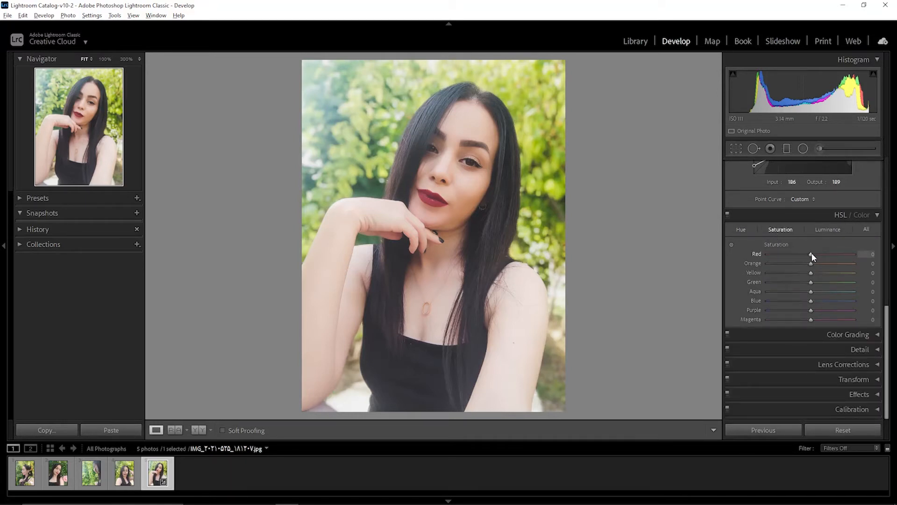
left_click_drag(814, 253, 825, 252)
mouse_move(811, 290)
left_mouse_down()
mouse_move(830, 290)
mouse_move(812, 301)
mouse_move(837, 301)
mouse_move(823, 298)
left_mouse_up()
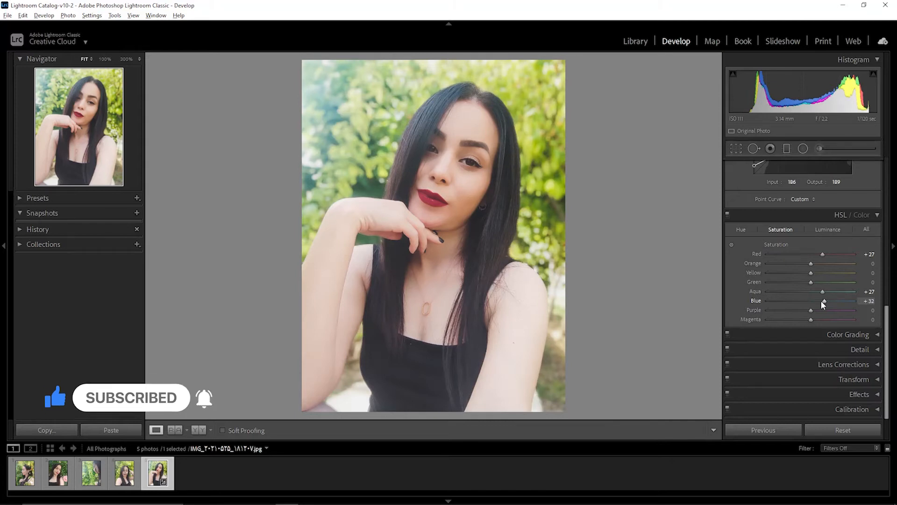
left_click_drag(823, 302, 818, 301)
Set the Color Grading Blending to 100, leaving the midtones wheel neutral.
left_click(817, 336)
scroll(824, 271, "down", 2)
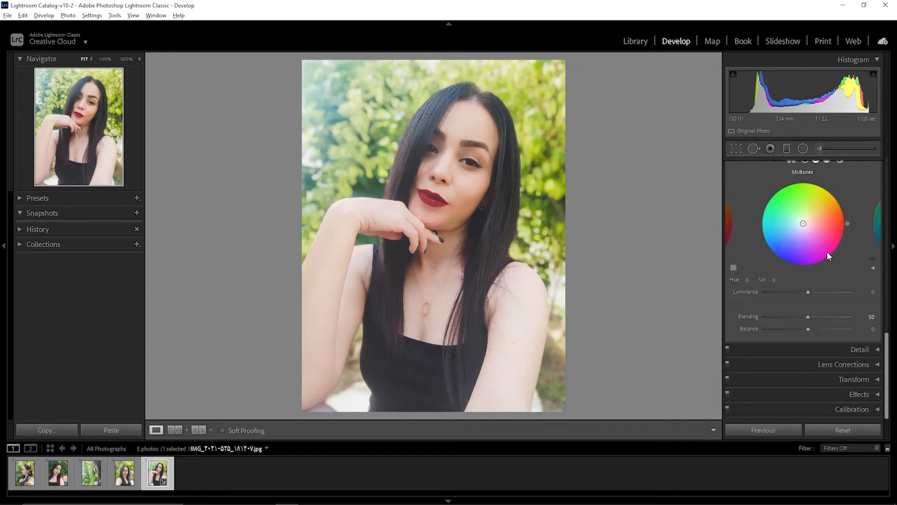
left_click_drag(808, 316, 872, 317)
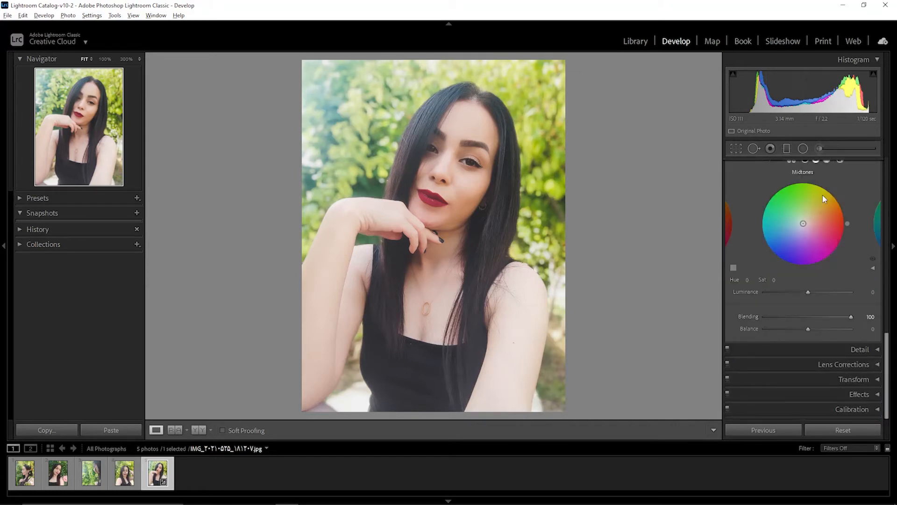
scroll(828, 349, "up", 3)
scroll(828, 349, "down", 3)
Sharpen the photo with an Amount of about 86, and adjust the sharpening Radius and Masking.
left_click(834, 349)
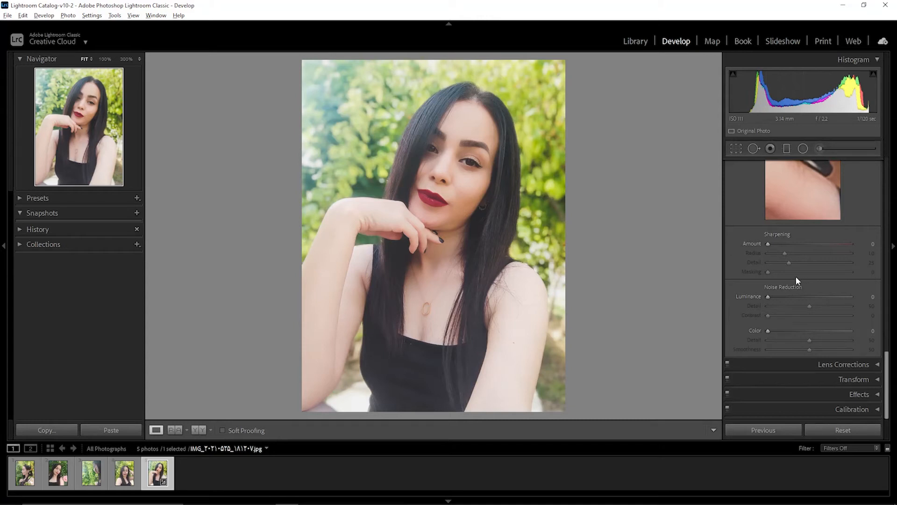
left_click_drag(768, 244, 861, 245)
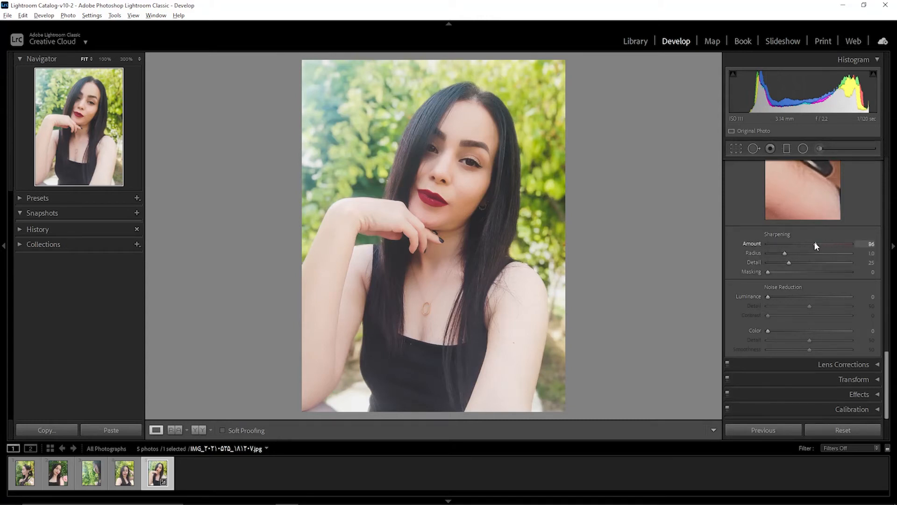
left_click_drag(817, 248, 814, 247)
left_click_drag(777, 255, 777, 254)
left_click_drag(793, 273, 794, 273)
In the camera calibration, set the Red Primary Hue to +60 and its Saturation to -30.
left_click(836, 394)
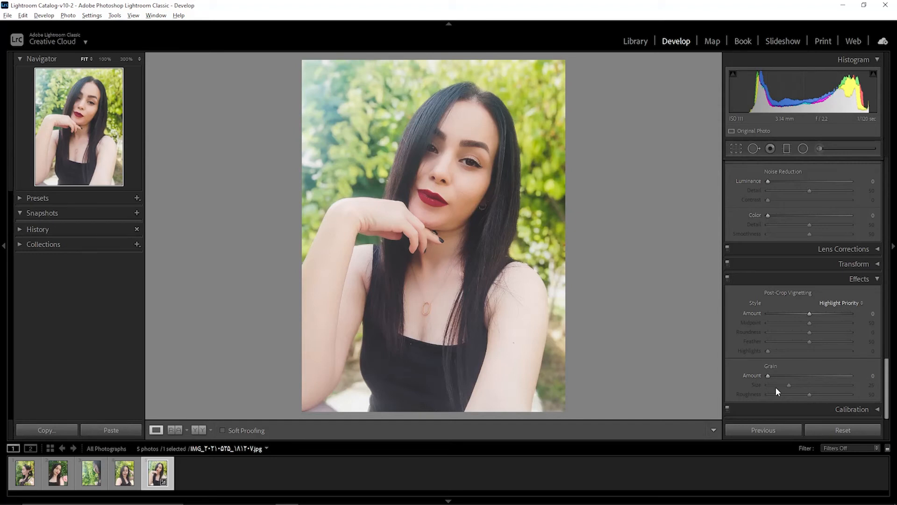
left_click(815, 408)
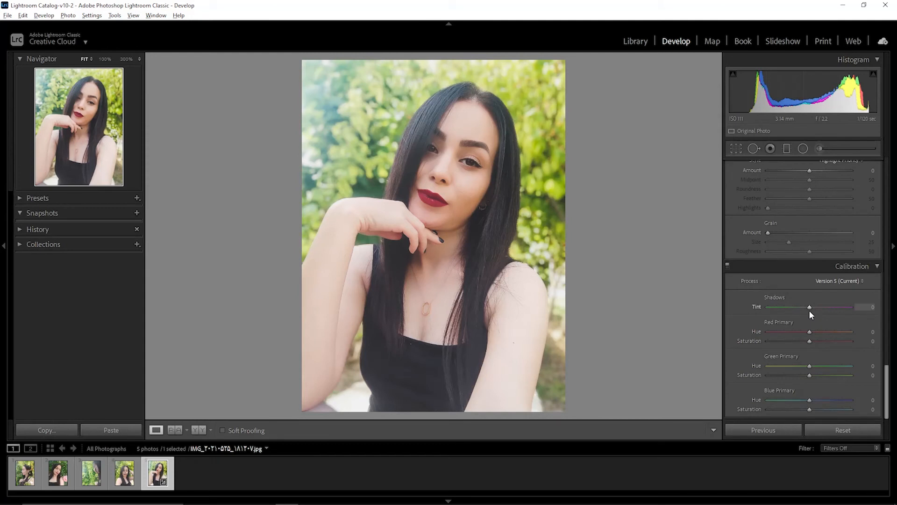
mouse_move(809, 332)
left_mouse_down()
mouse_move(835, 332)
mouse_move(785, 341)
mouse_move(797, 342)
left_mouse_up()
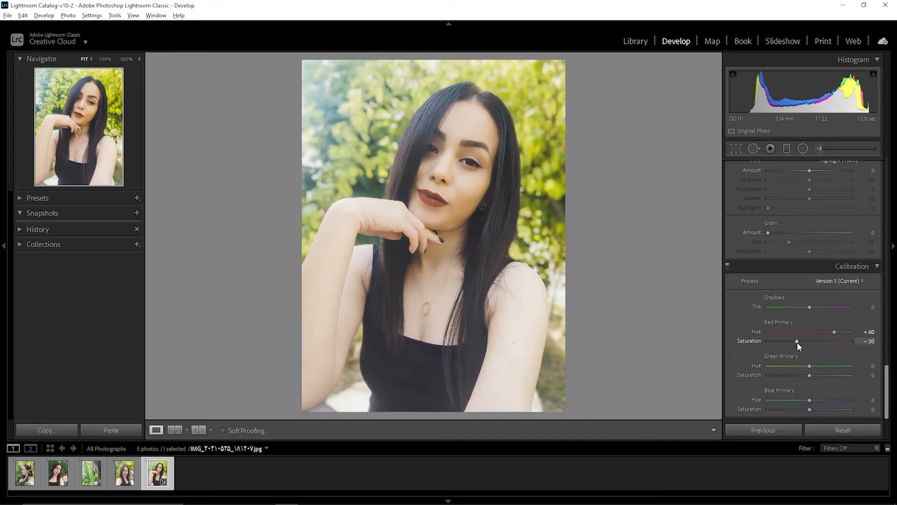
Set the Green Primary Hue to +69 and Saturation to -29, and the Blue Primary Hue to -100.
left_click_drag(809, 365, 837, 366)
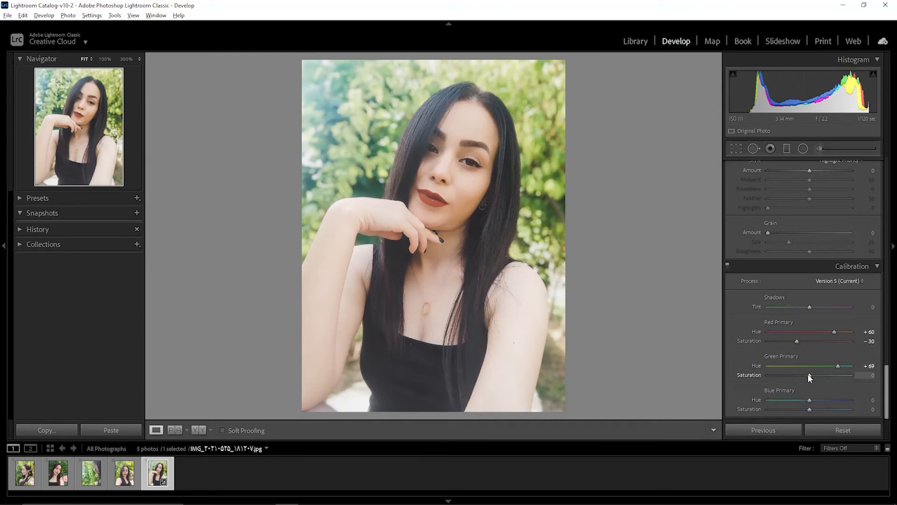
mouse_move(810, 375)
left_mouse_down()
mouse_move(791, 374)
mouse_move(799, 376)
left_mouse_up()
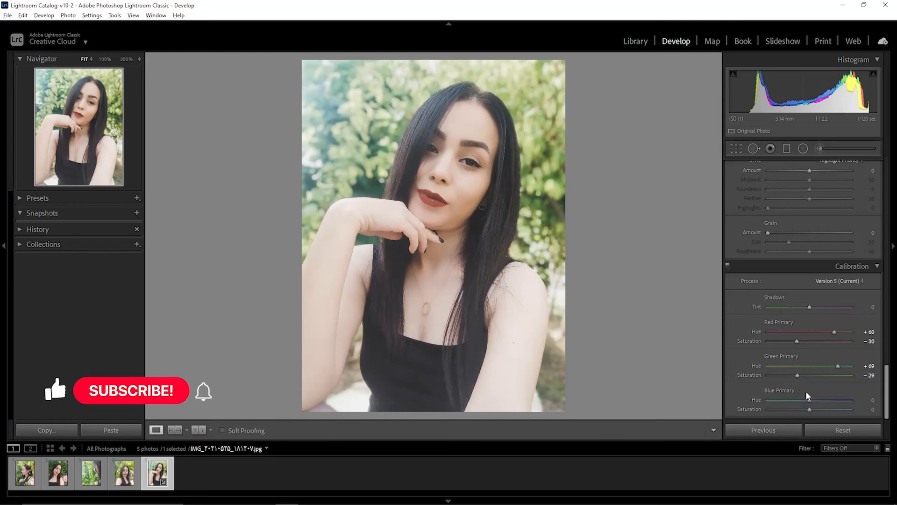
left_click_drag(810, 401, 753, 405)
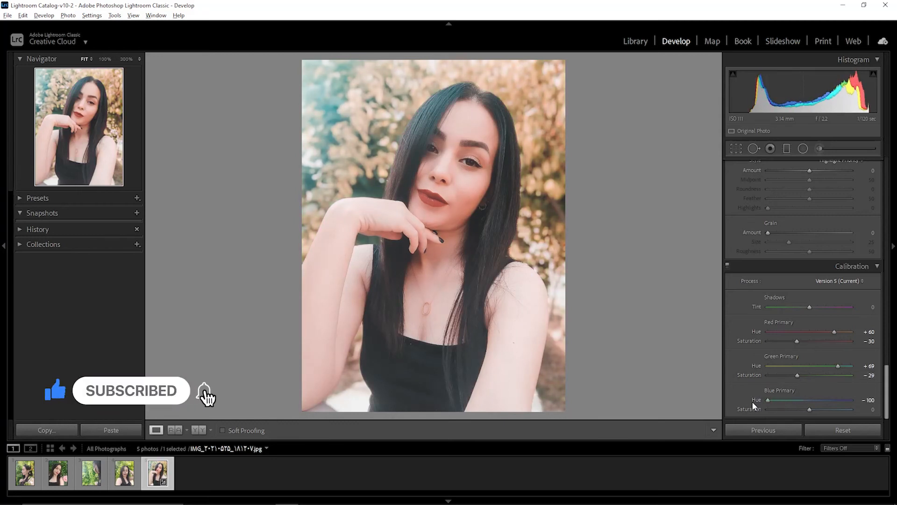
Save the current adjustments as a develop preset named 1 in a new preset group called YouTube.
left_click(137, 198)
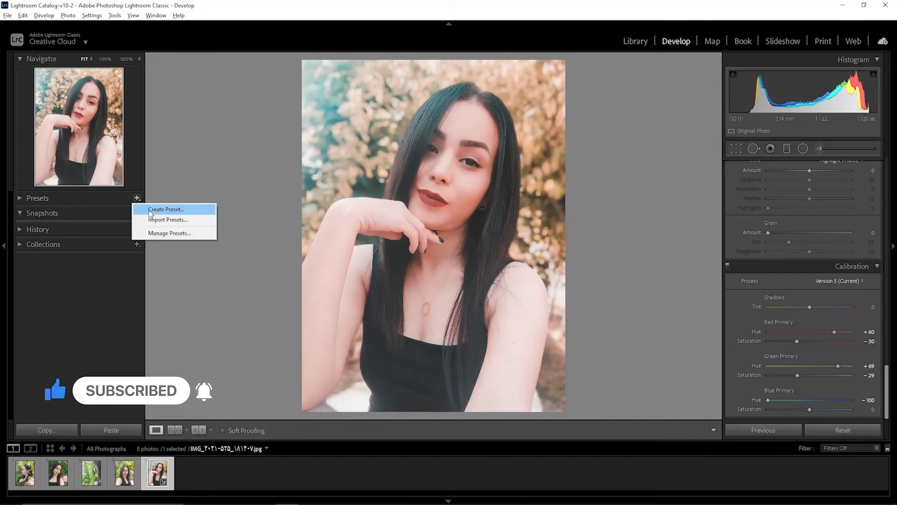
left_click(151, 209)
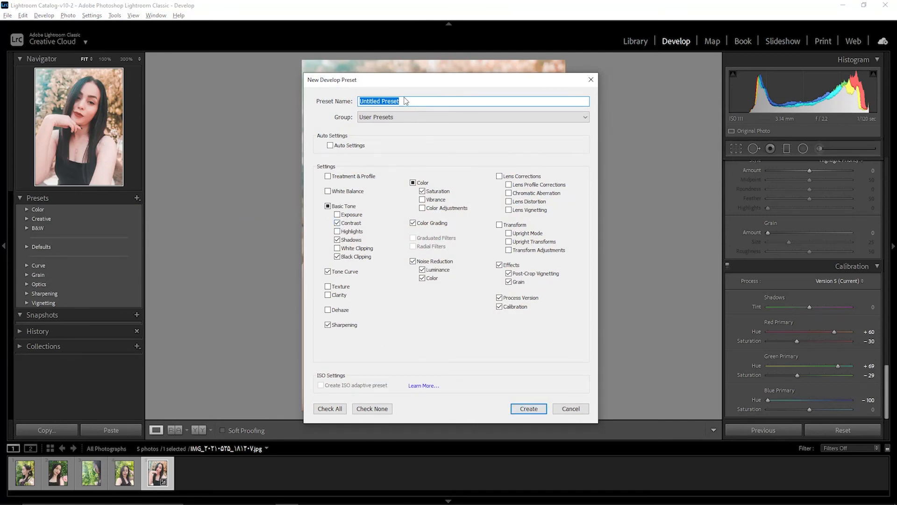
type("1")
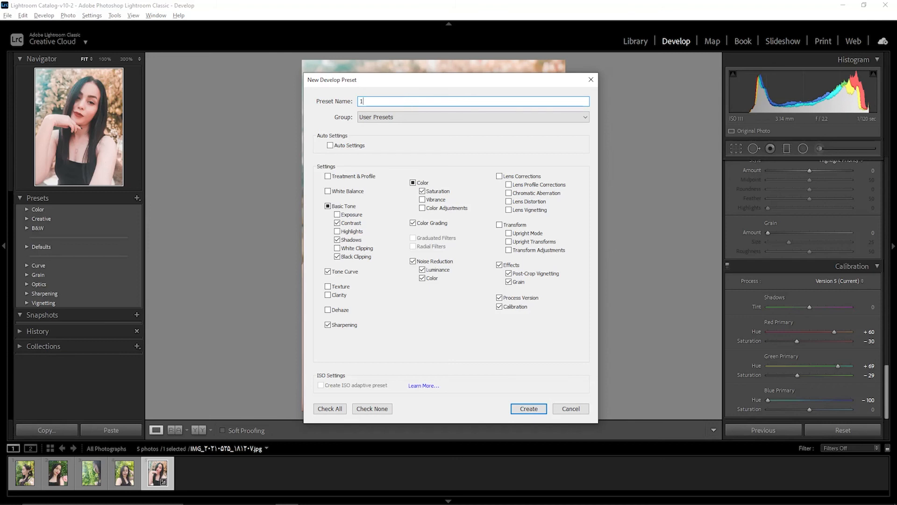
left_click(393, 117)
left_click(388, 129)
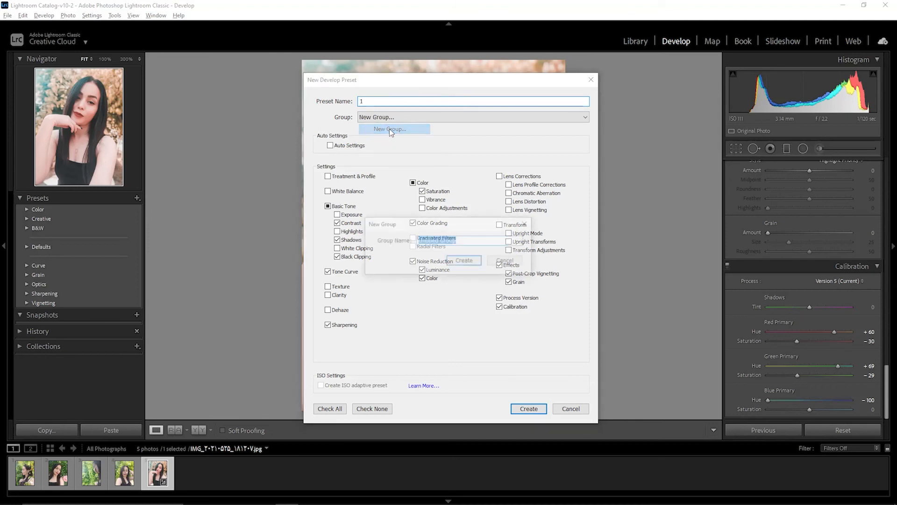
type("YouTube")
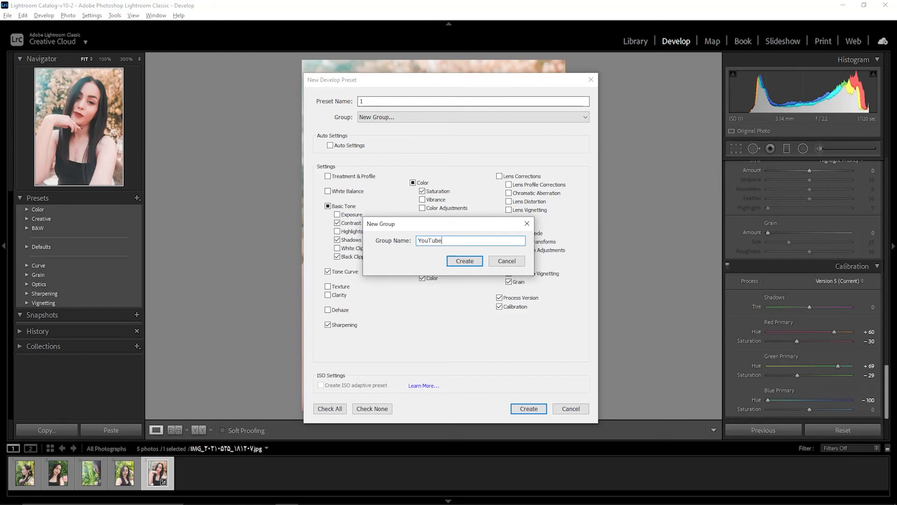
left_click(467, 263)
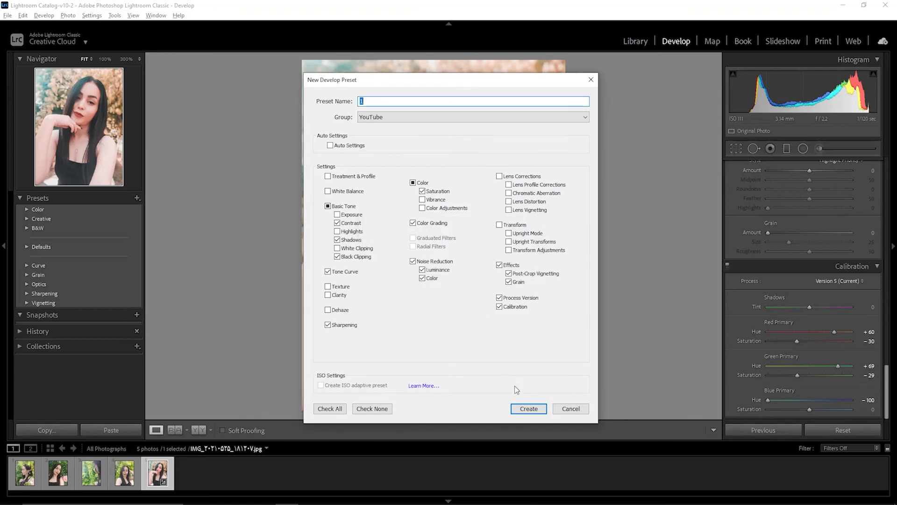
left_click(528, 408)
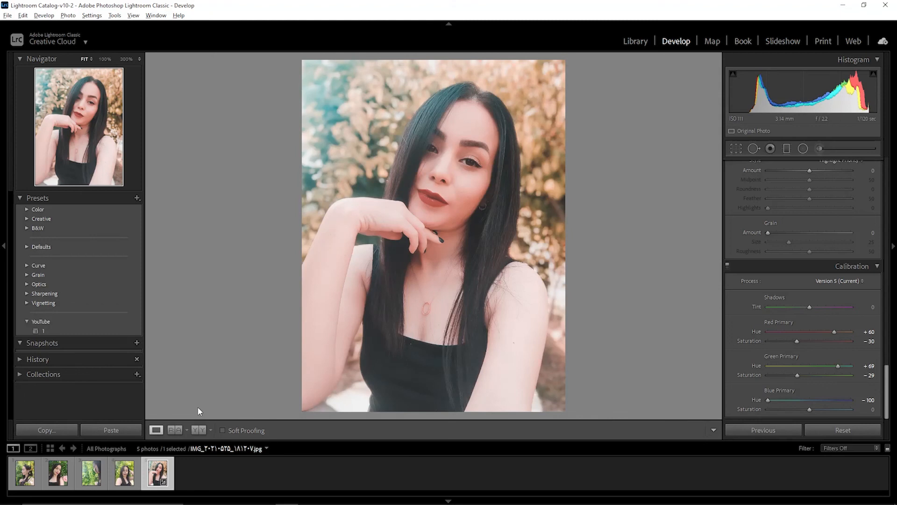
Apply the YouTube preset 1 to the fourth photo and then the third photo in the filmstrip.
left_click(125, 471)
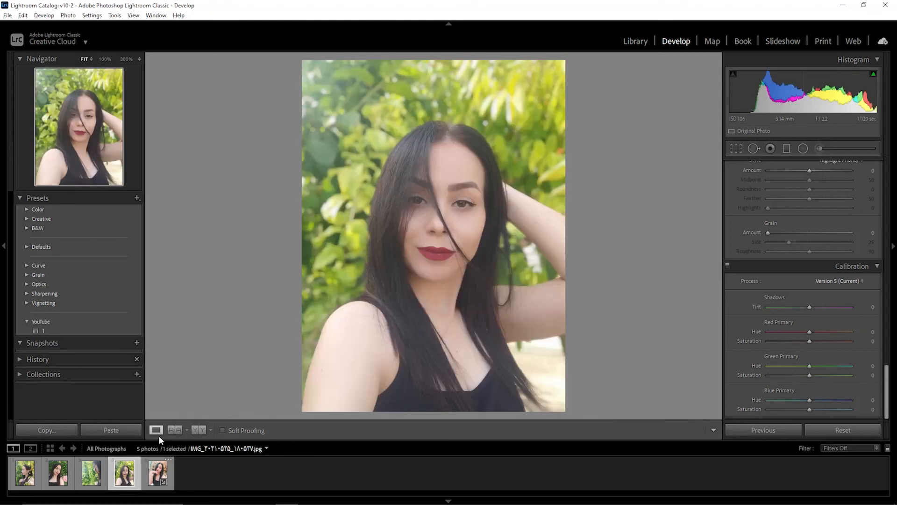
left_click(127, 330)
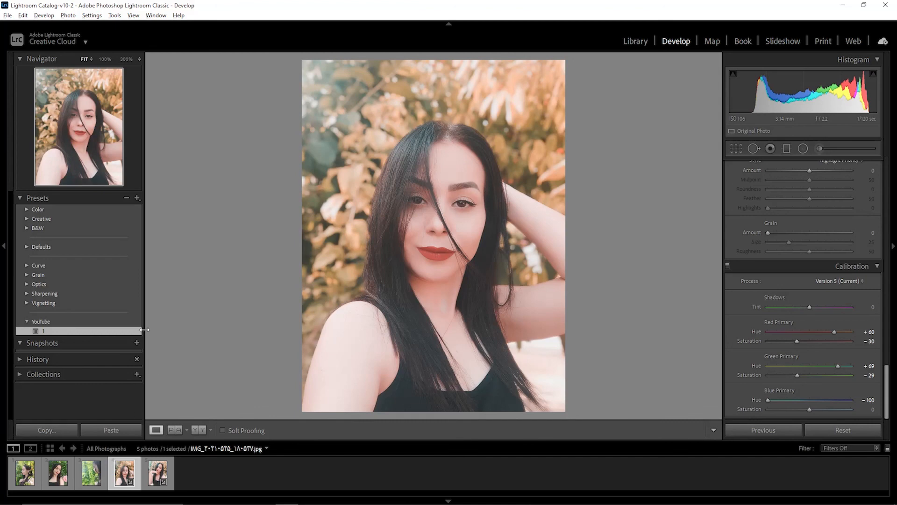
left_click(91, 473)
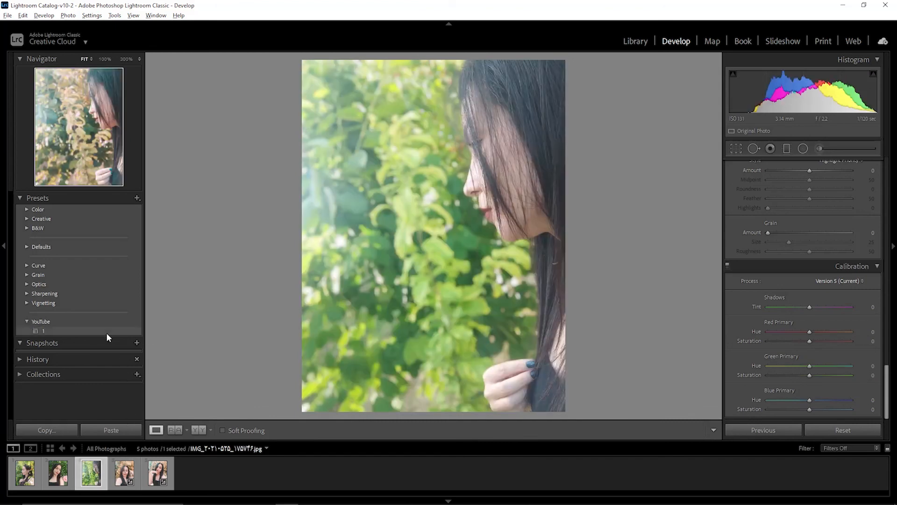
left_click(106, 332)
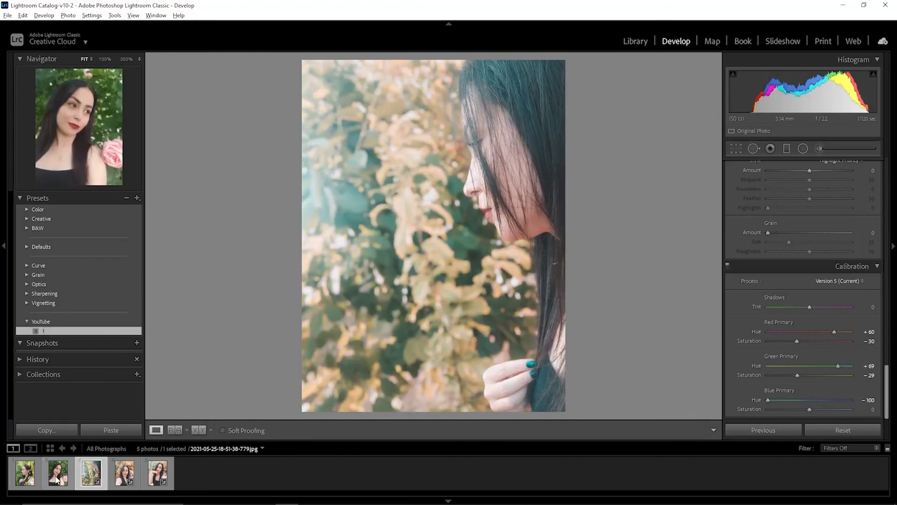
Apply the YouTube preset 1 to the second photo and the first photo in the filmstrip.
left_click(56, 476)
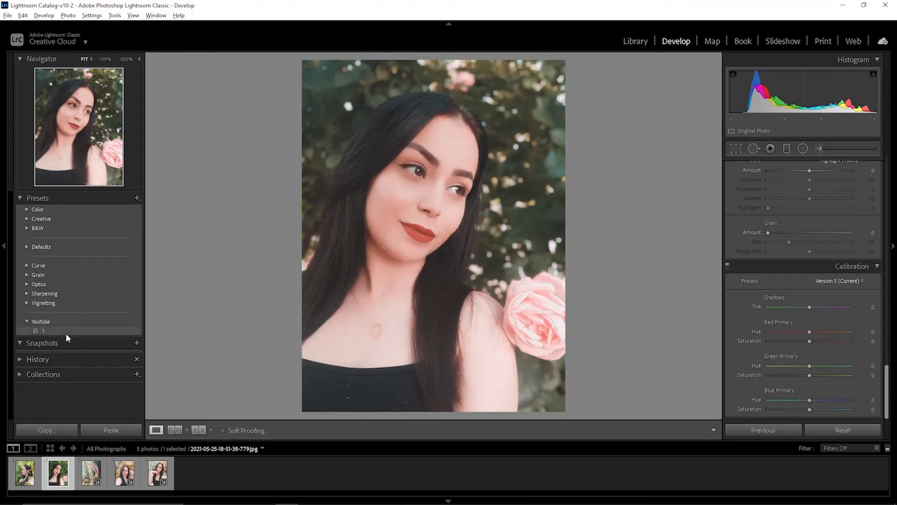
left_click(65, 333)
key("Left")
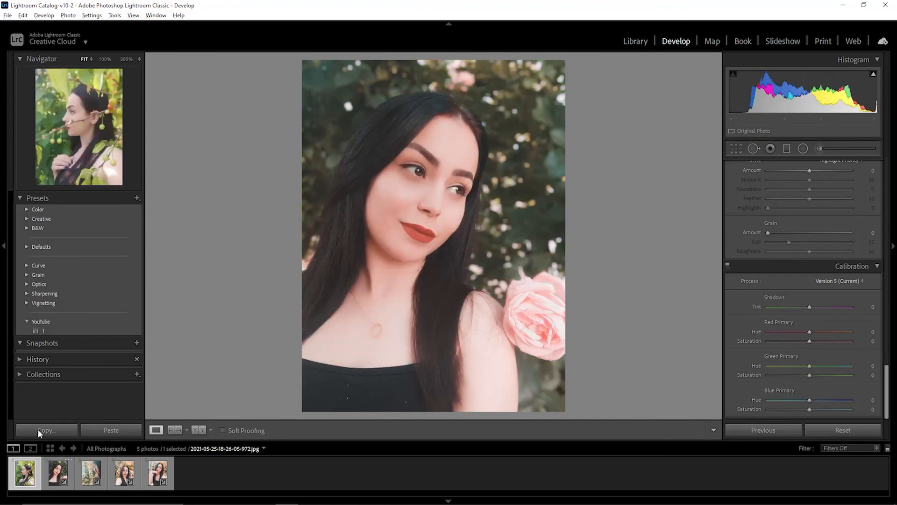
left_click(55, 330)
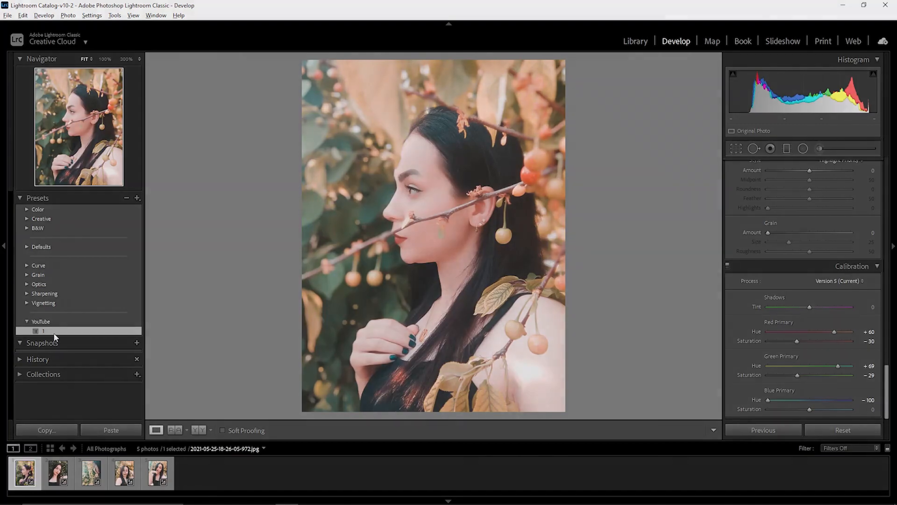